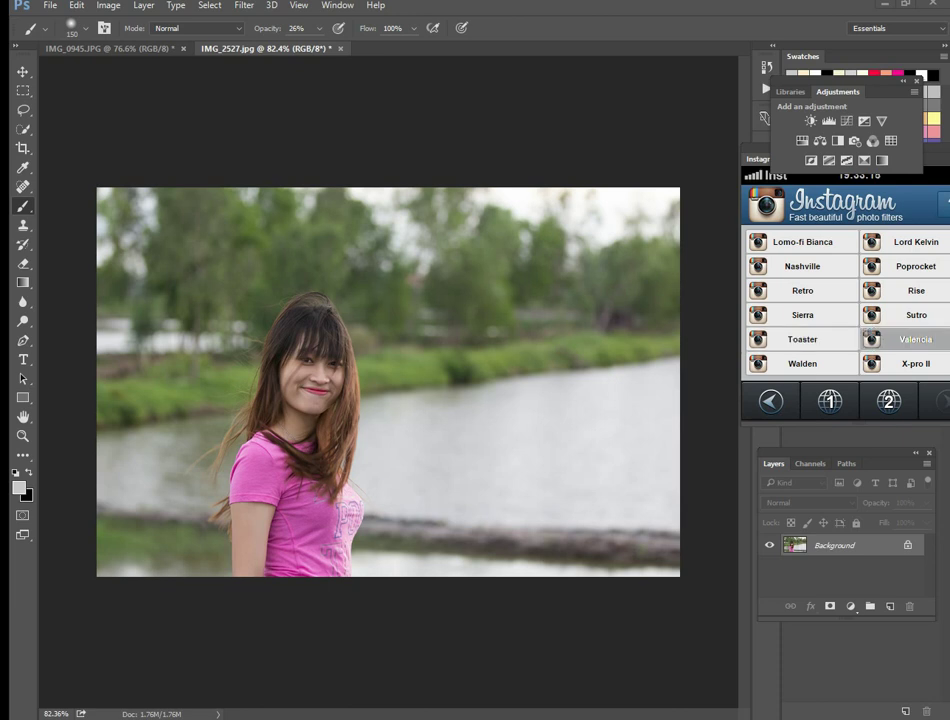
Apply the Instagram Valencia filter to the riverside portrait at lower opacity, then close the document.
left_click(915, 339)
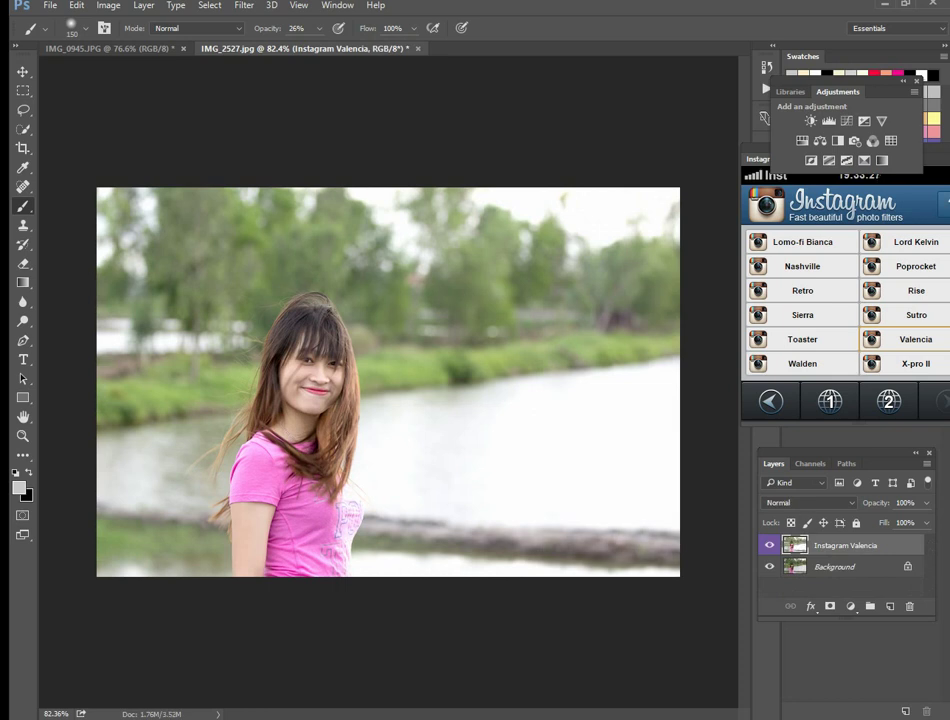
type("38")
key("Return")
key("Return")
left_click(418, 48)
Close the portrait without saving, apply Earlybird to IMG_0945 and add a layer mask.
key("Escape")
key("ctrl+w")
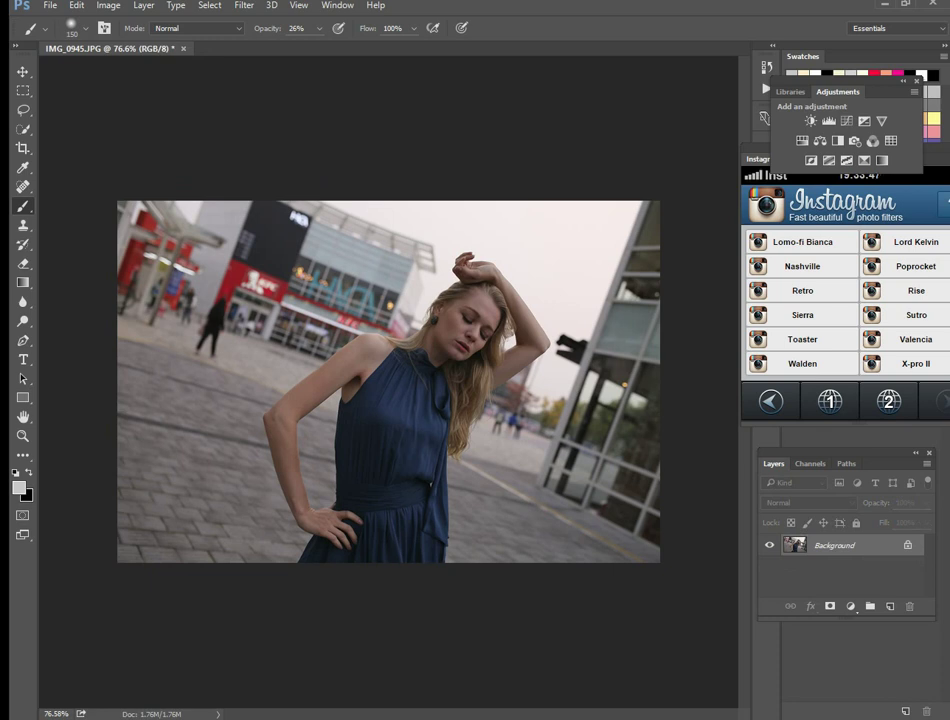
left_click(770, 401)
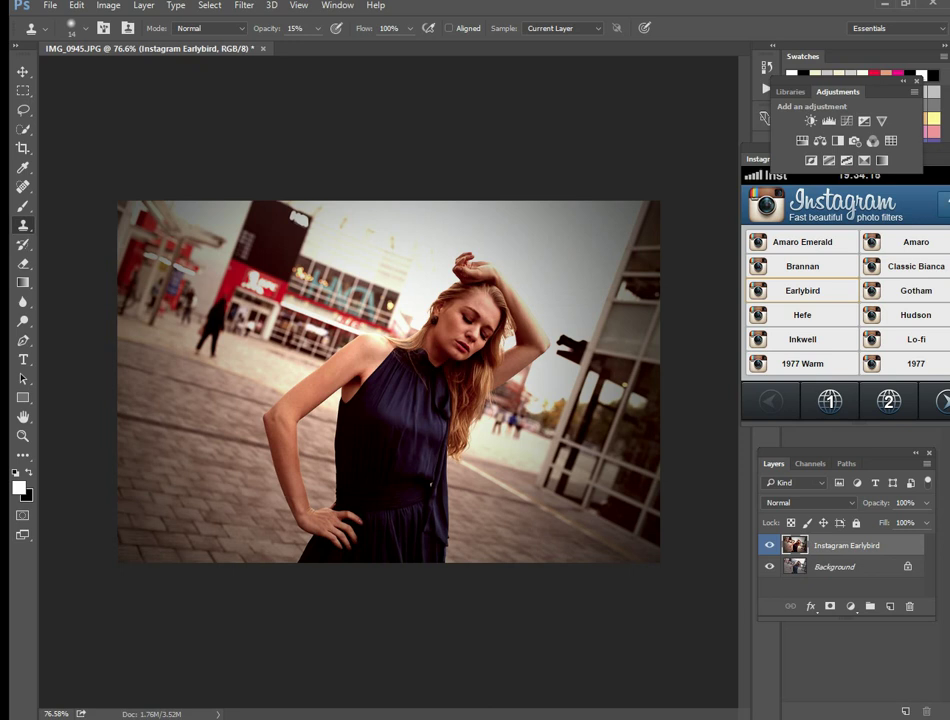
left_click(829, 606)
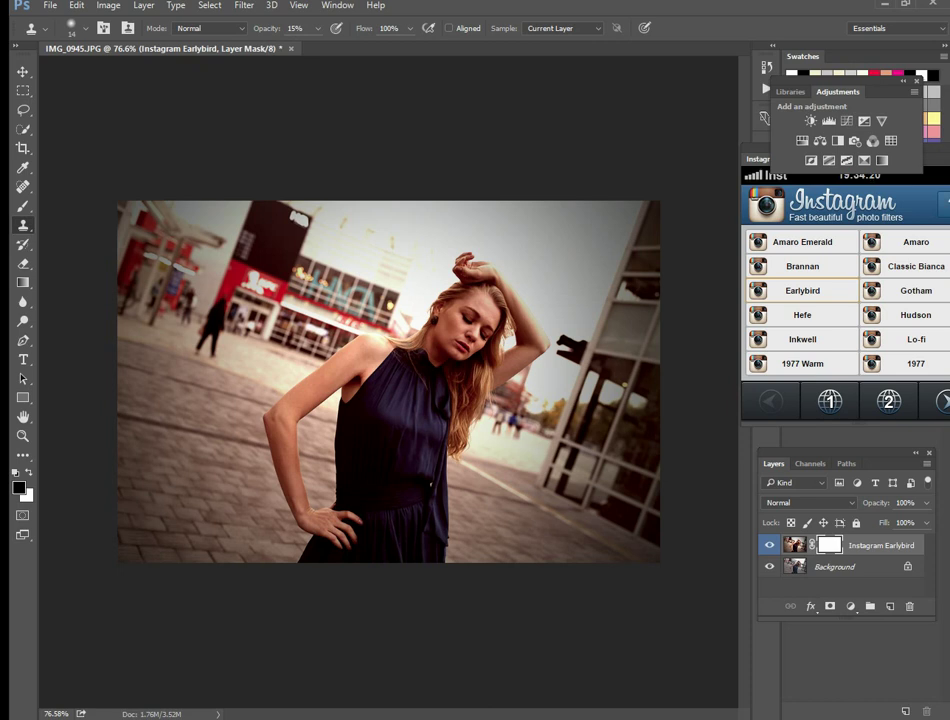
Set the brush size to 62 px and dismiss the undefined clone source error.
right_click(465, 339)
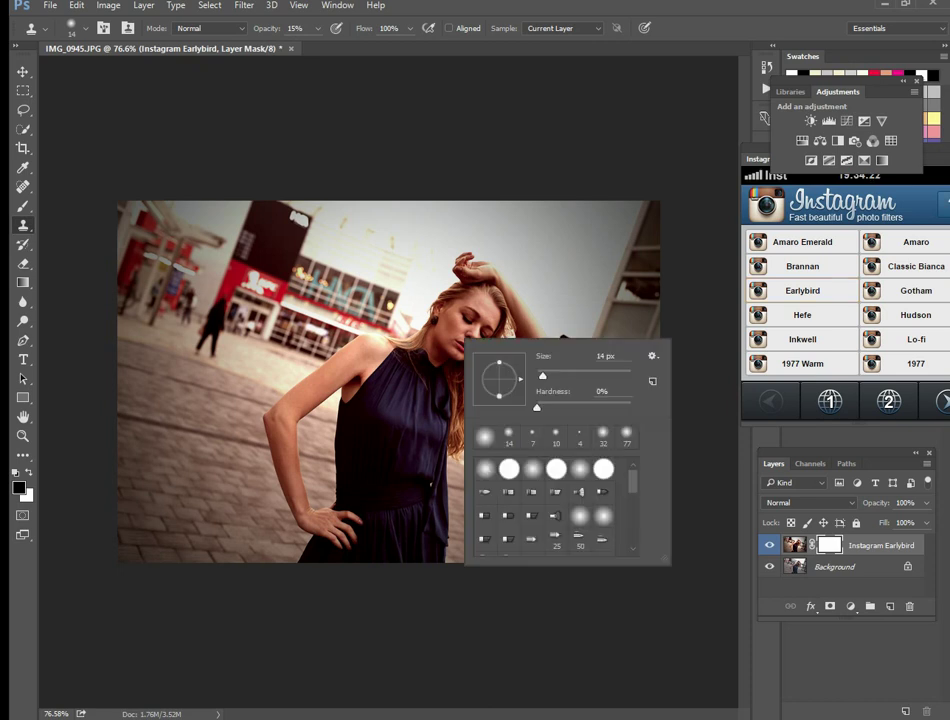
left_click_drag(542, 375, 577, 375)
key("Return")
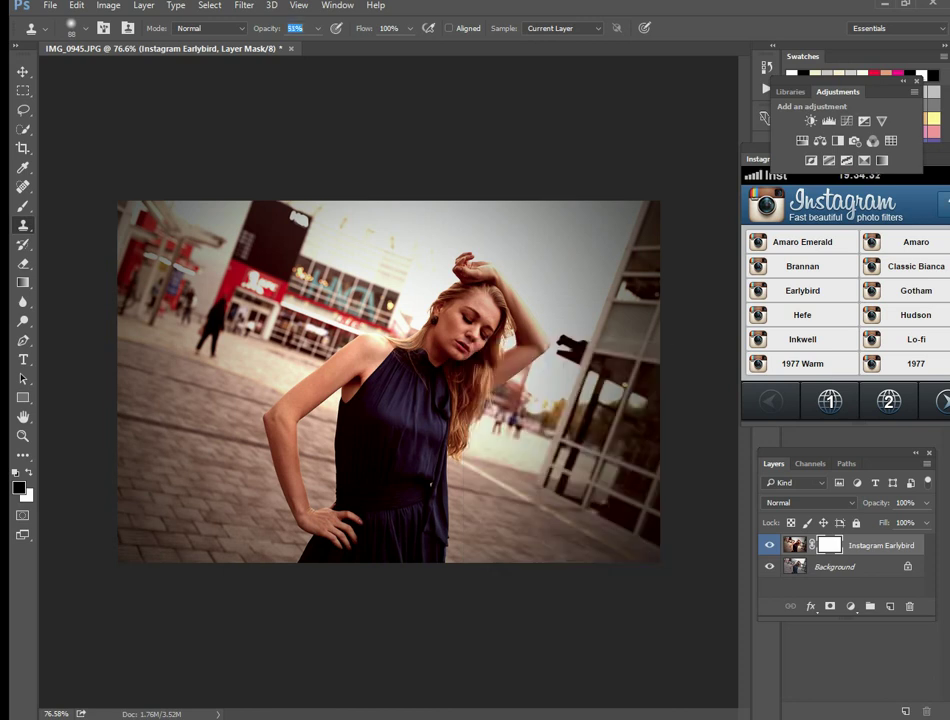
type("34")
left_click(400, 380)
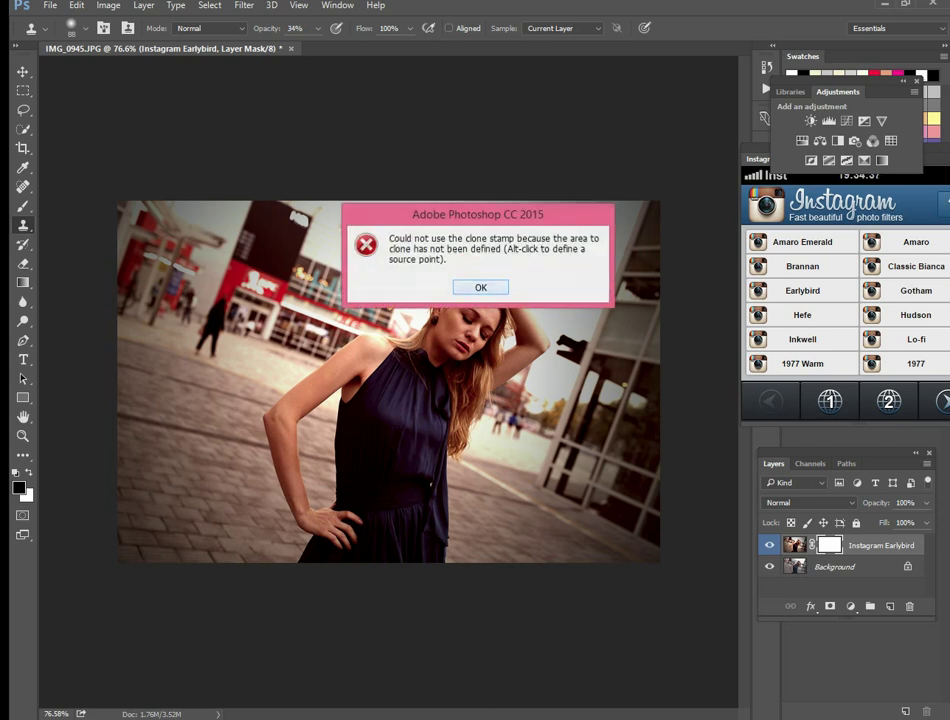
key("Return")
Brush black on the Earlybird mask over the upper dress and lower skirt.
key("b")
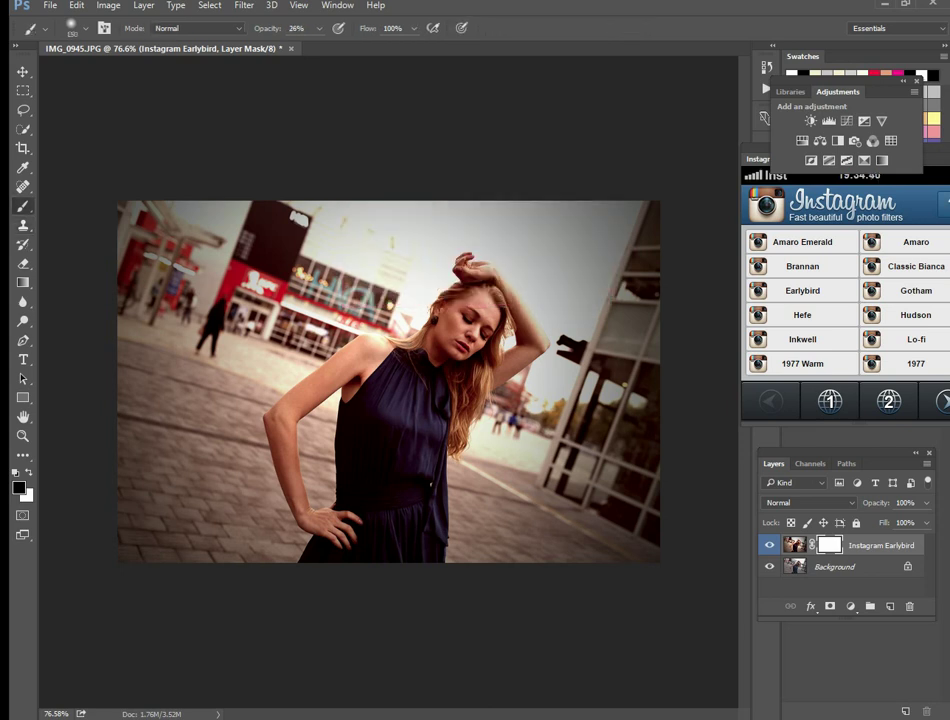
left_click_drag(358, 405, 360, 478)
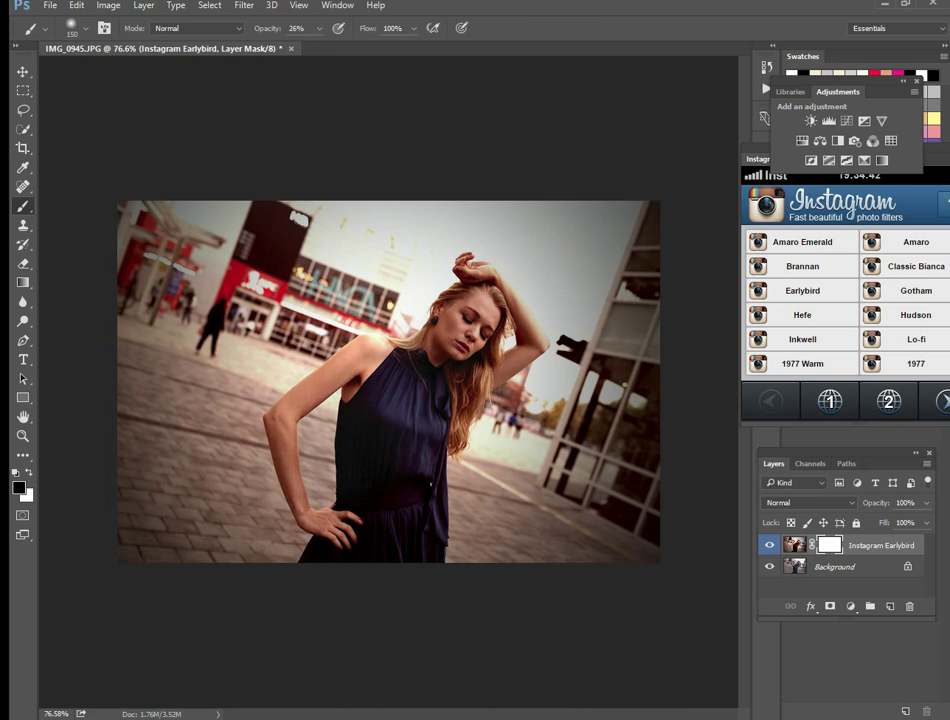
left_click_drag(370, 485, 405, 555)
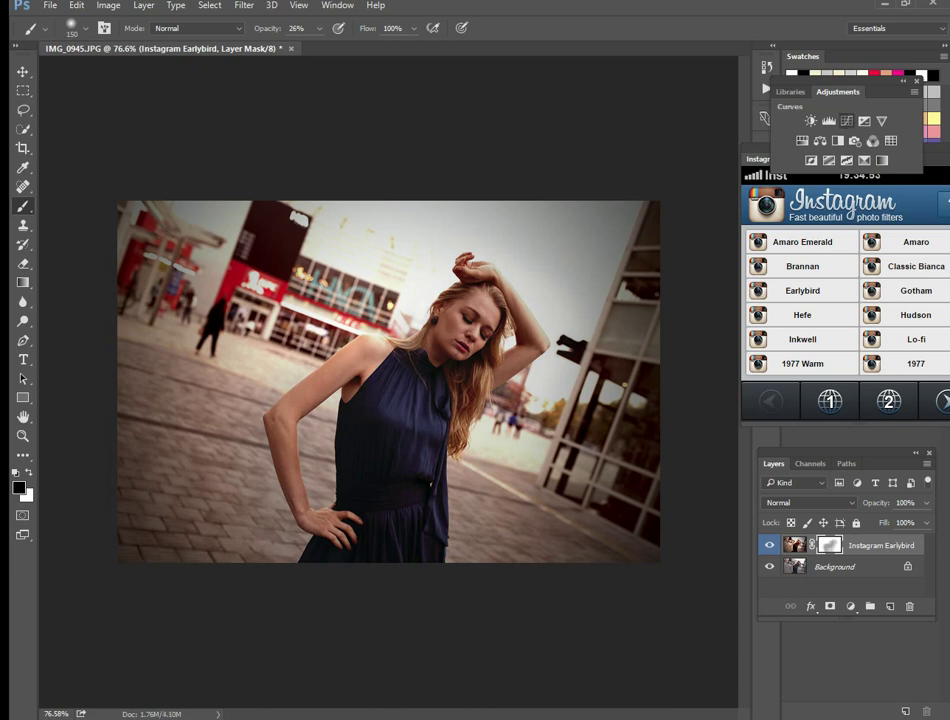
Add a Curves layer bent upward to brighten, then merge it with the Earlybird layer.
left_click(846, 120)
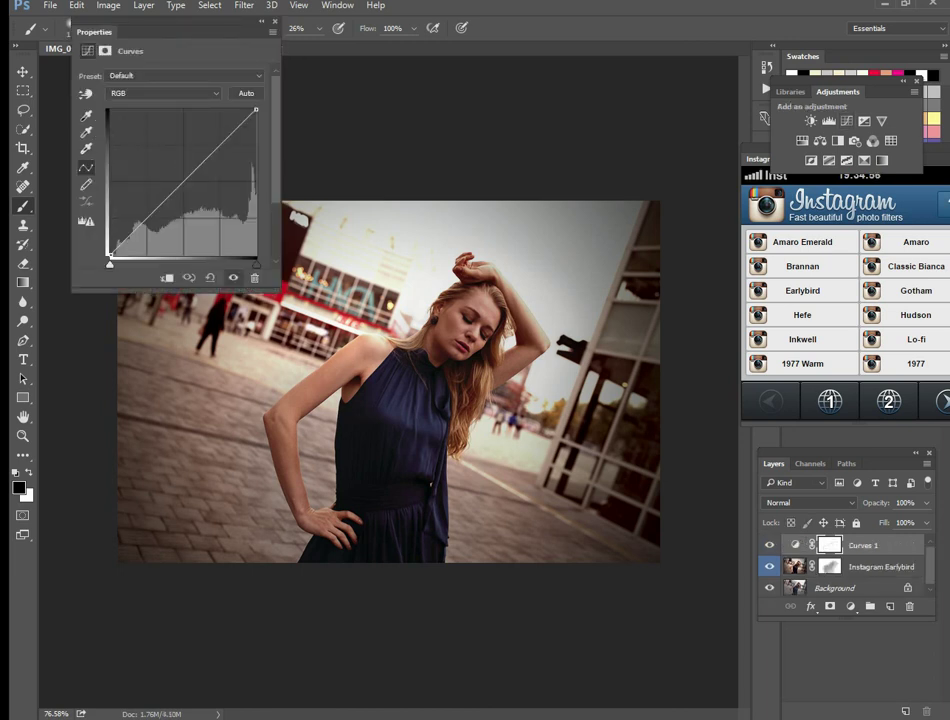
left_click_drag(222, 146, 236, 138)
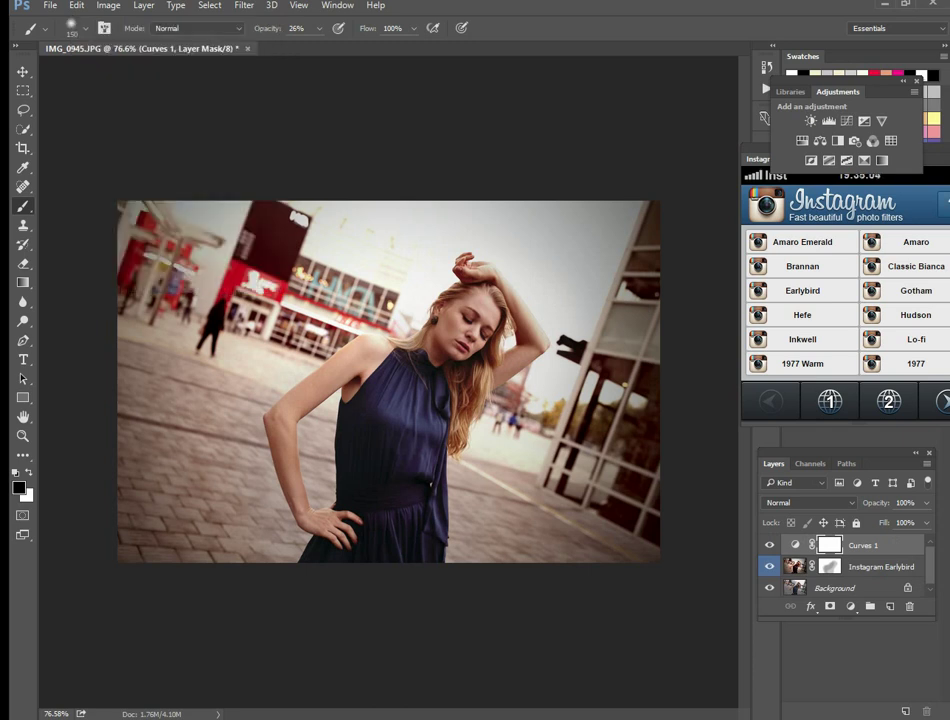
key("x")
key("ctrl+z")
key("ctrl+z")
key("ctrl+alt+z")
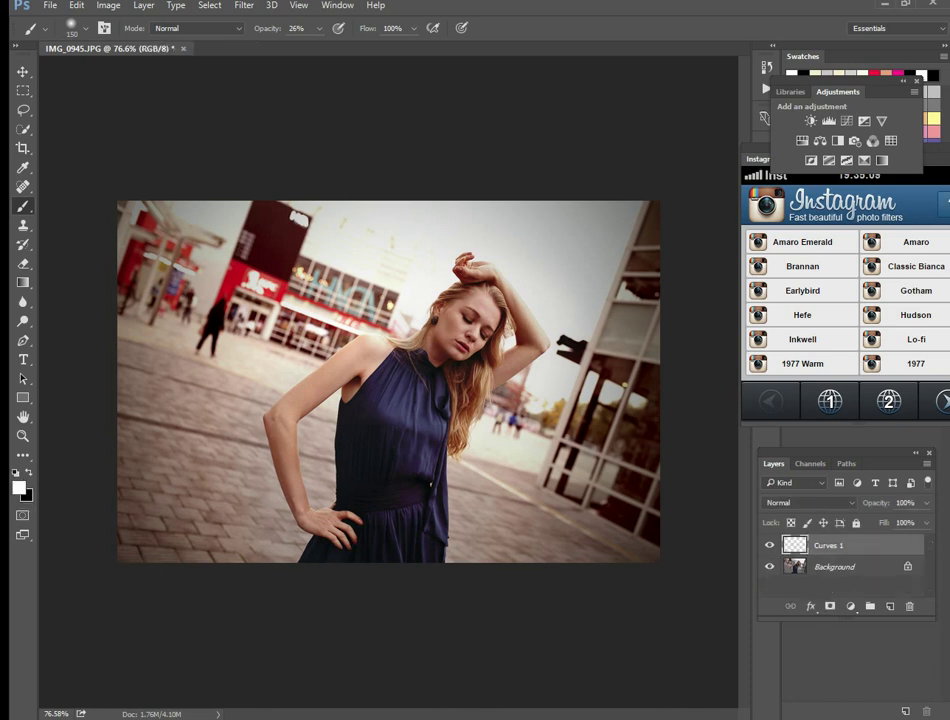
Toggle Curves 1 on and off, zoomed on the face and out, then delete it.
left_click(769, 545)
left_click(769, 545)
left_click(769, 545)
key("z")
left_click_drag(479, 357, 560, 357)
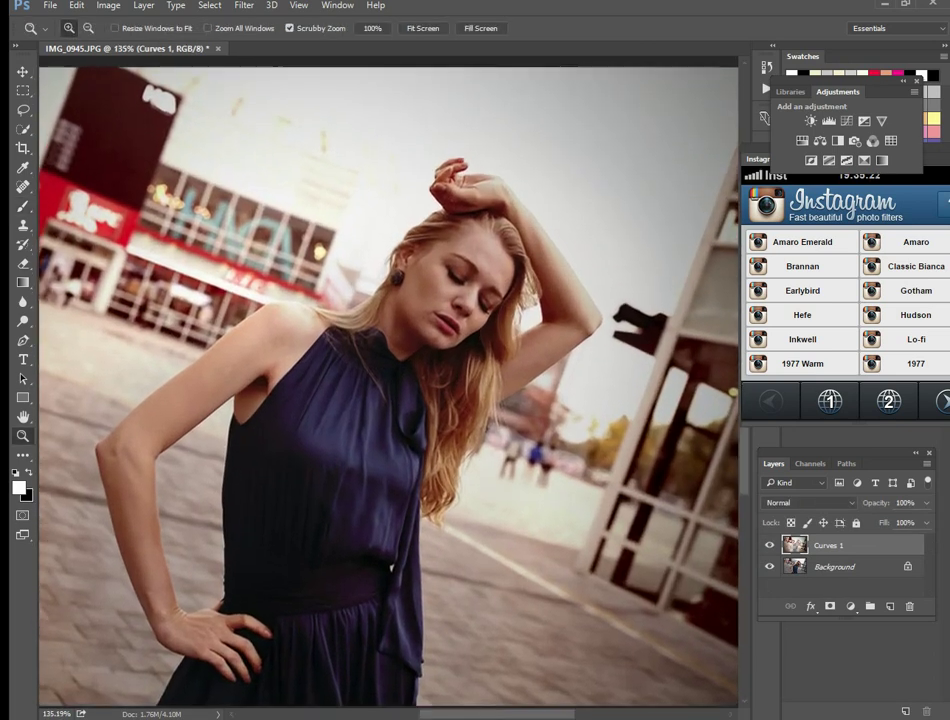
left_click(769, 545)
left_click(769, 545)
left_click_drag(560, 357, 470, 357)
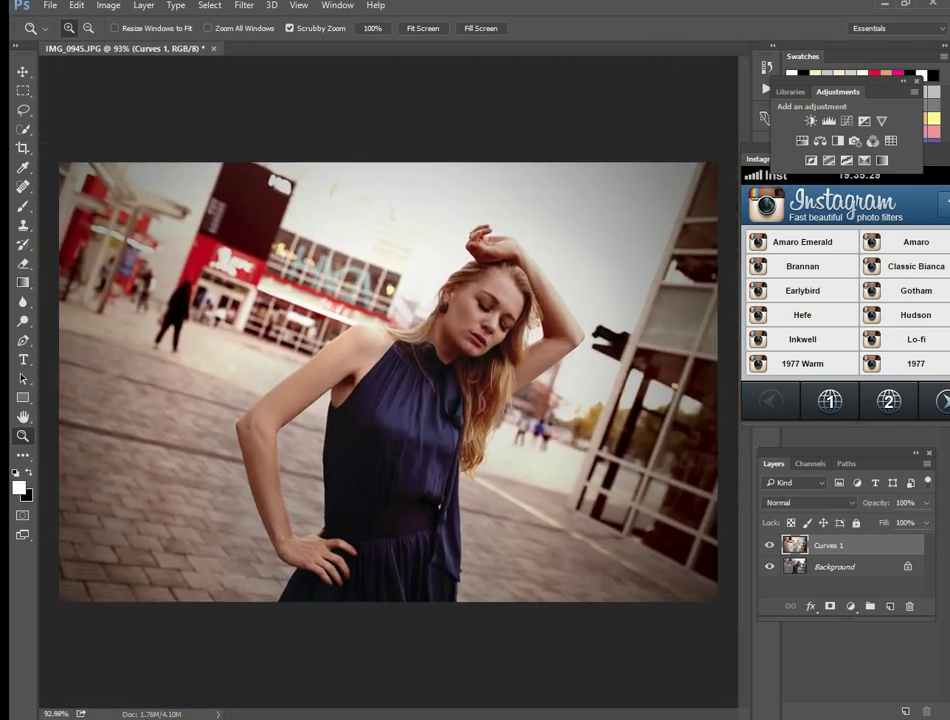
key("Delete")
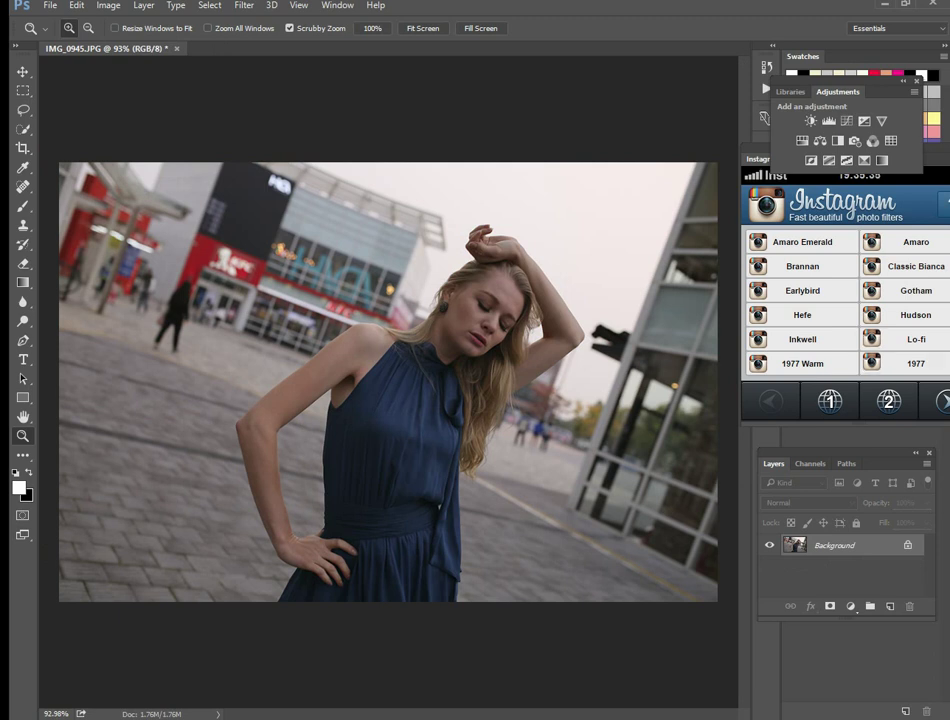
left_click(942, 400)
left_click(916, 314)
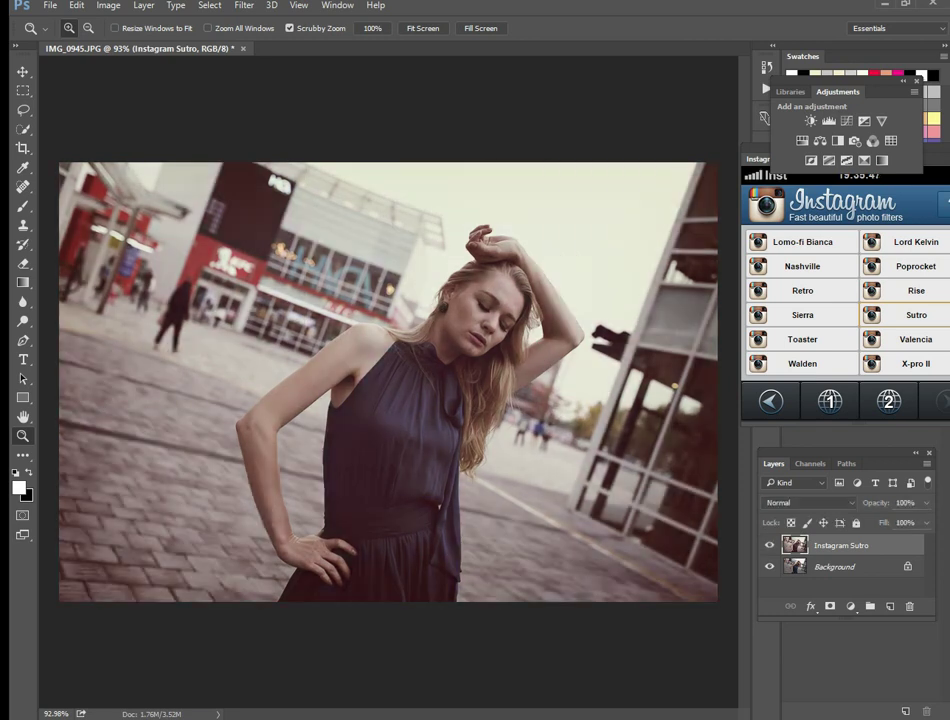
key("ctrl+z")
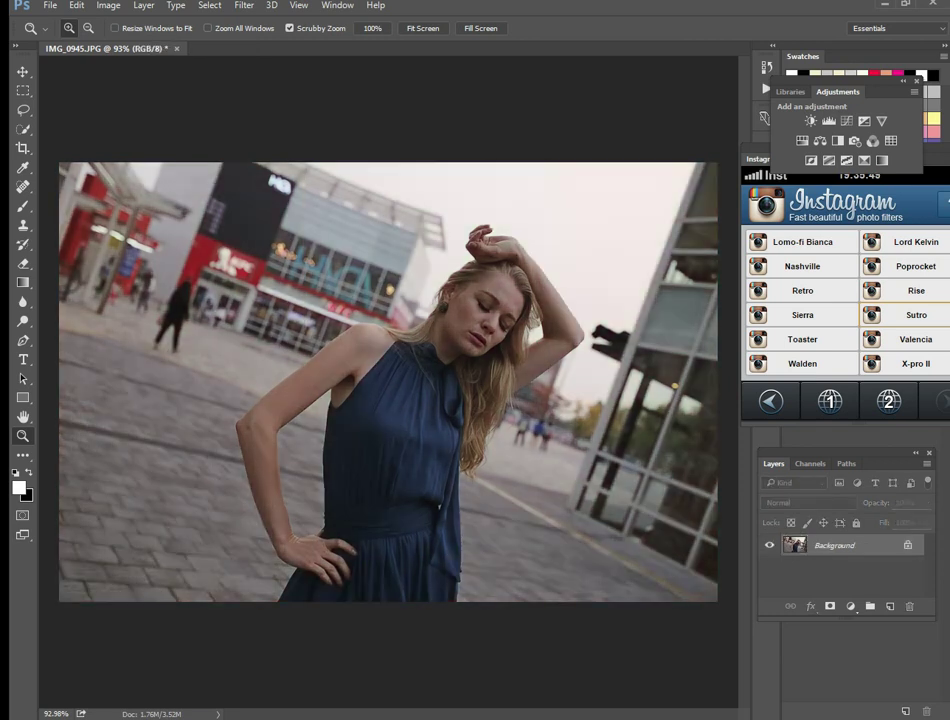
left_click(916, 290)
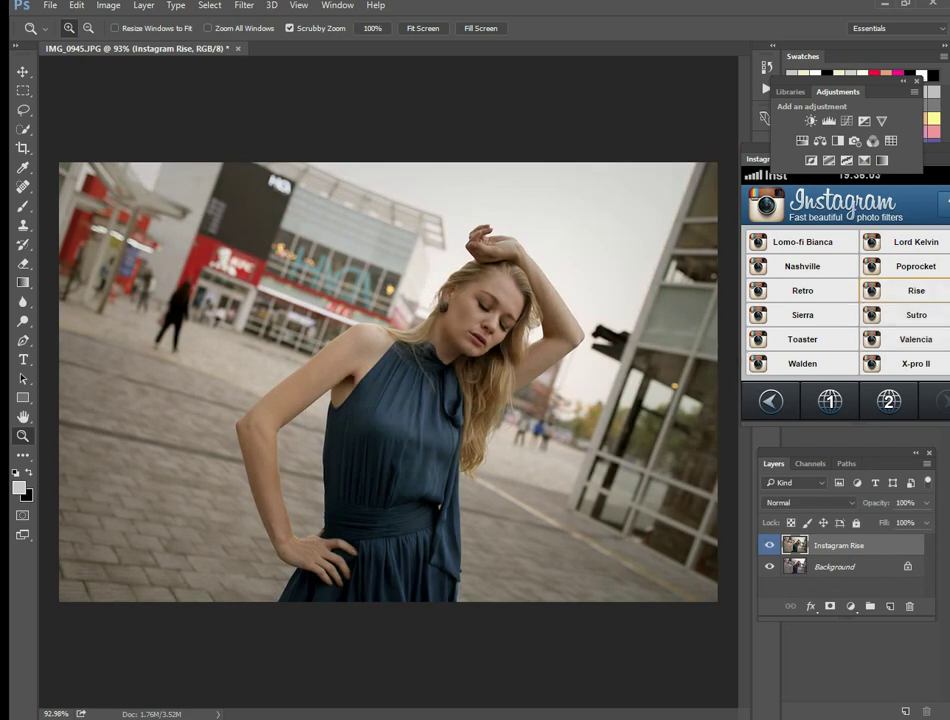
key("Delete")
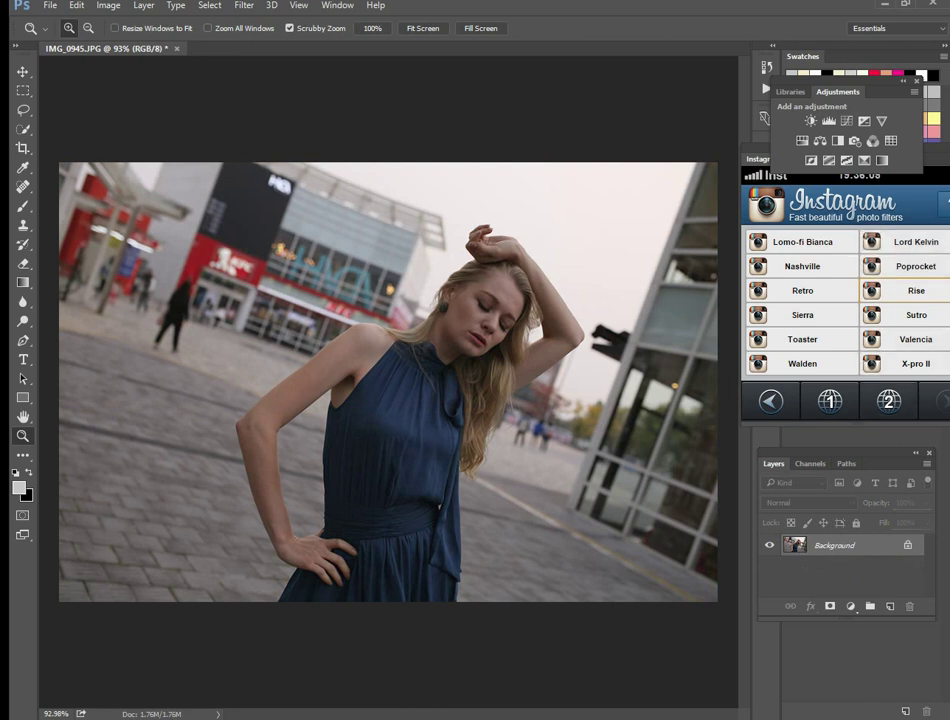
Try the Walden filter and delete it, then set the Nashville layer to 65% opacity.
left_click(802, 363)
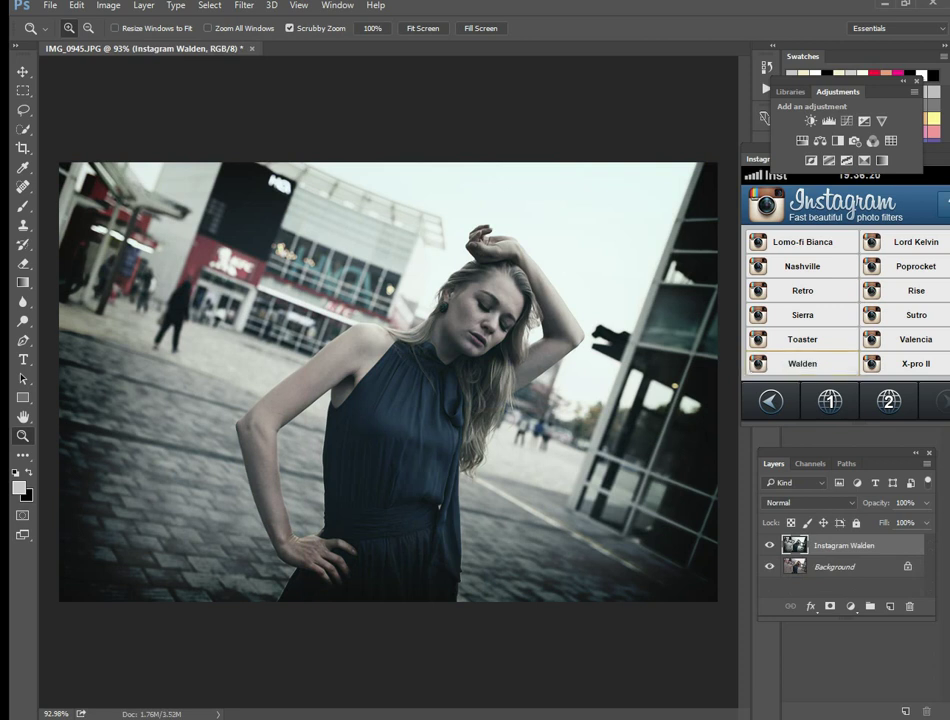
type("56")
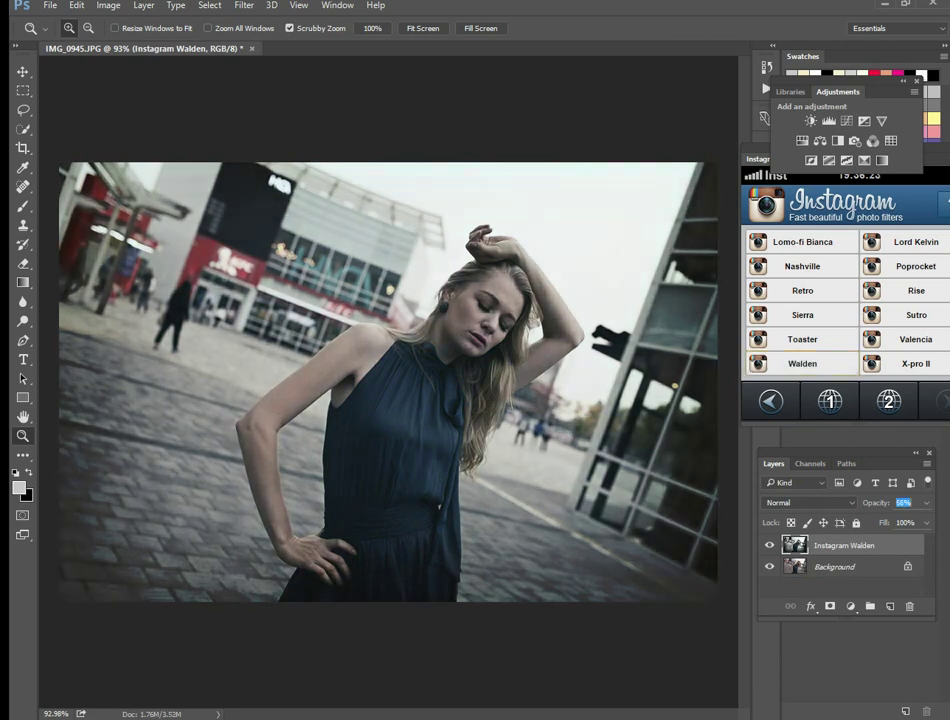
type("100")
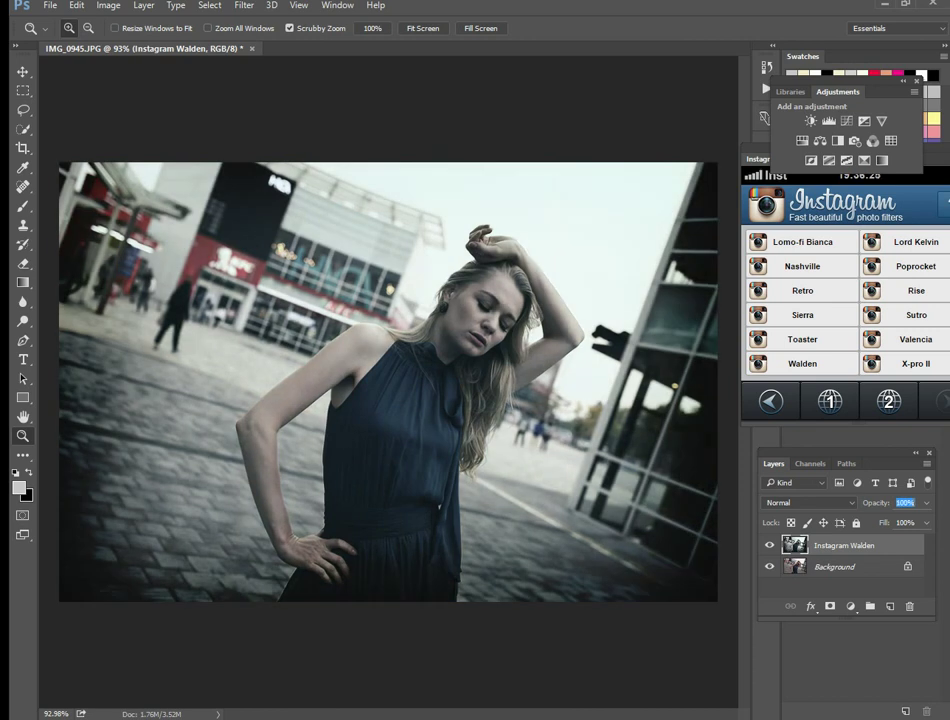
key("Return")
key("Delete")
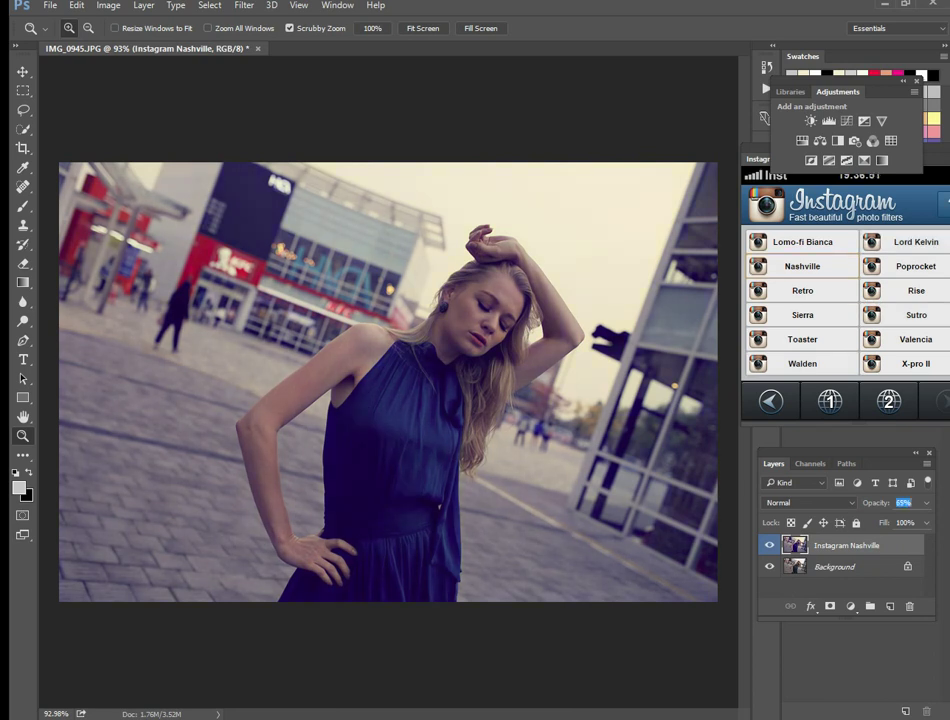
key("6")
key("5")
Add a Curves layer lifting the midtones, moving the black point right, and nudging the top point.
left_click(828, 120)
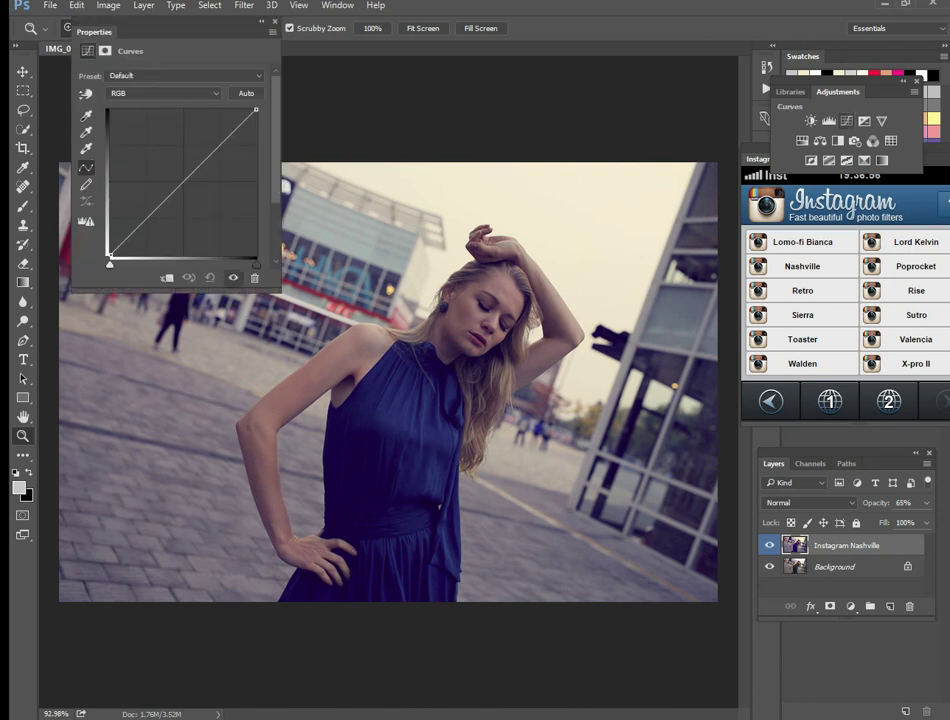
left_click_drag(230, 143, 242, 131)
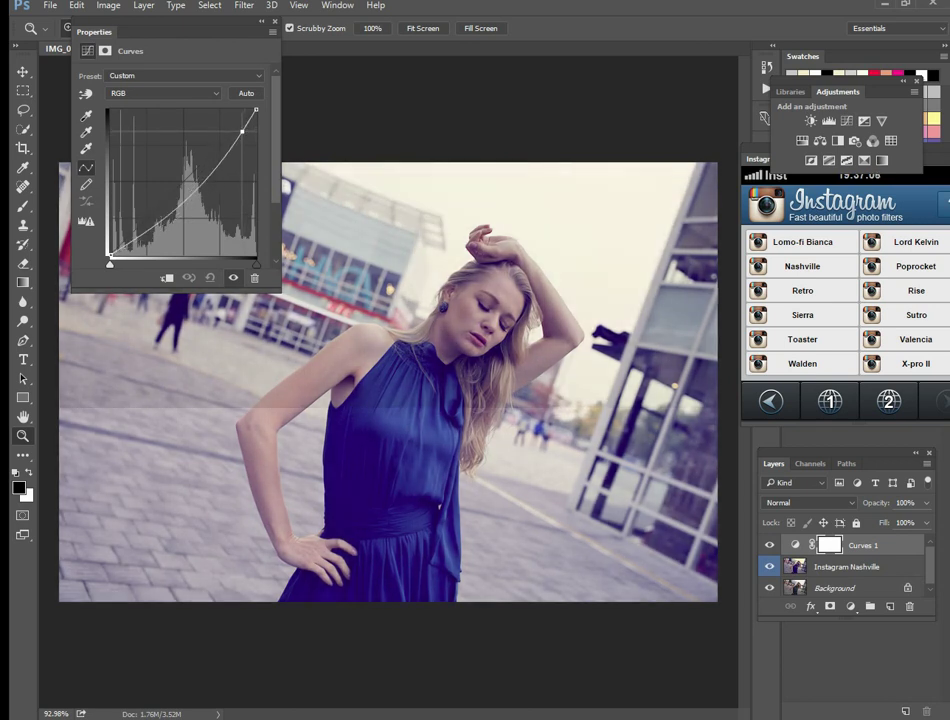
left_click_drag(110, 255, 139, 233)
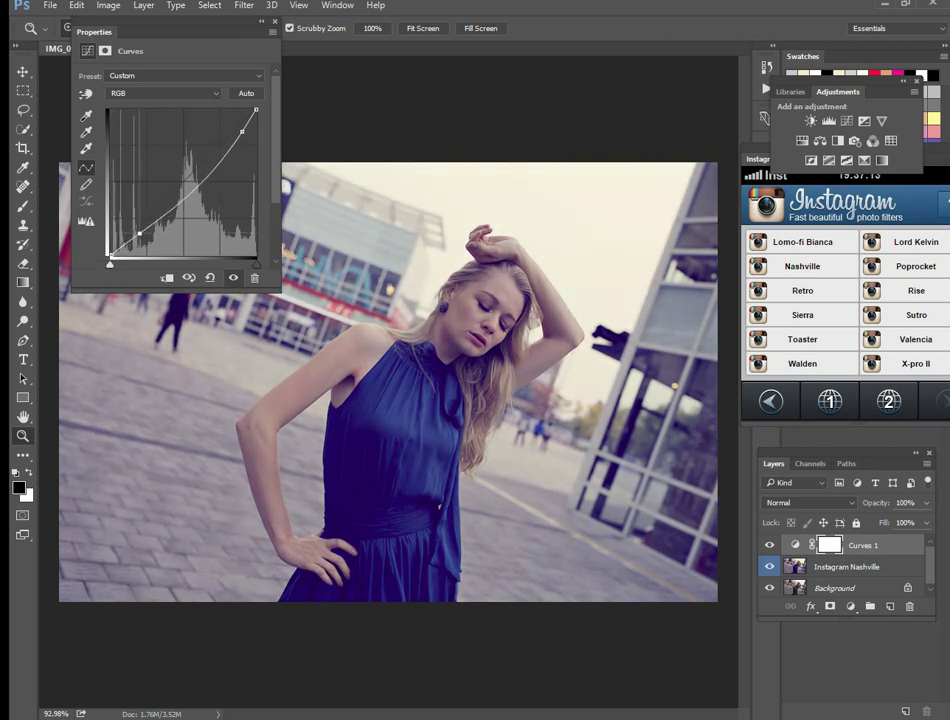
left_click_drag(241, 131, 245, 129)
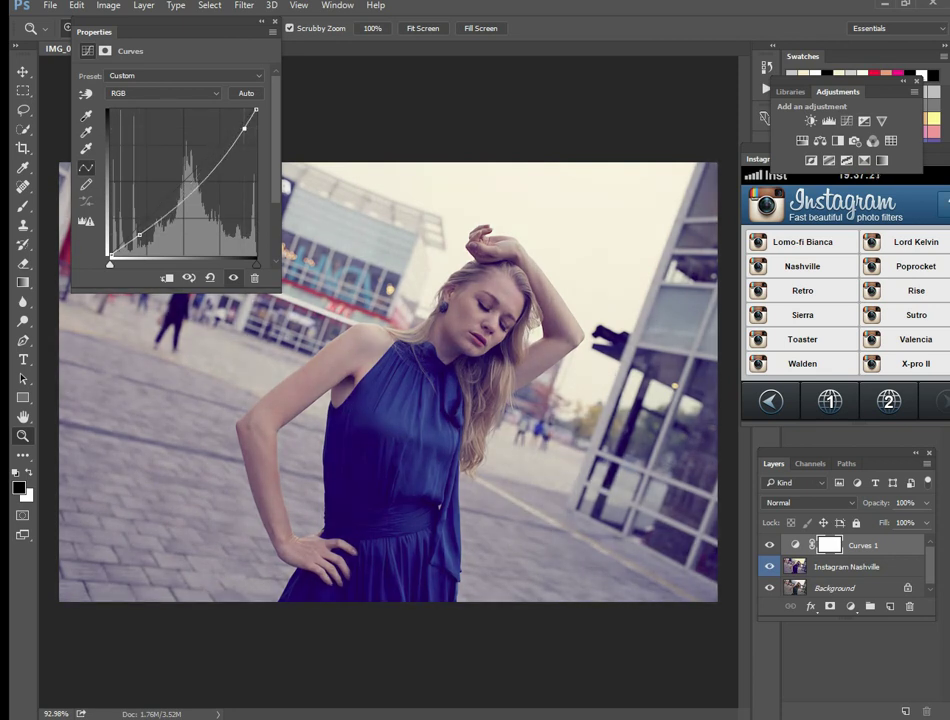
Close the Curves properties panel and open the video converter's taskbar menu.
left_click(272, 20)
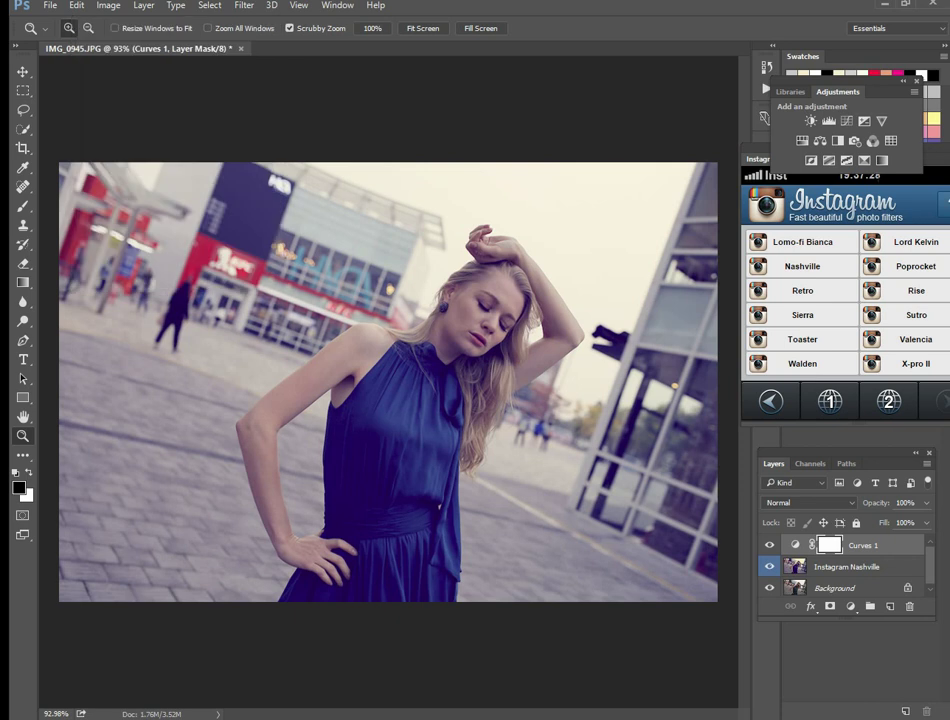
right_click(526, 716)
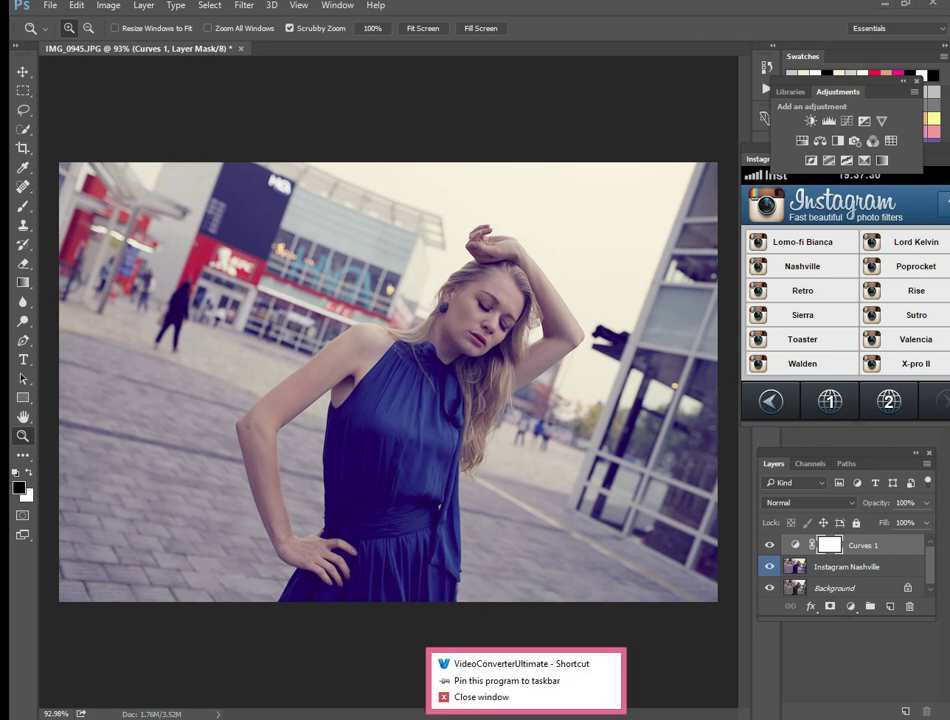